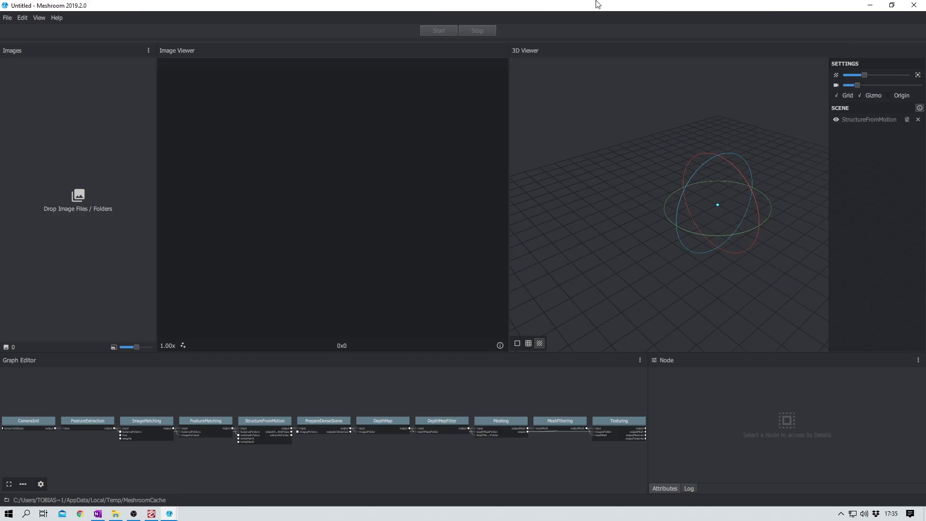
Drag the 50 brick-wall JPGs from Explorer into Meshroom's Images panel.
{"action": "key", "text": "alt+Tab"}
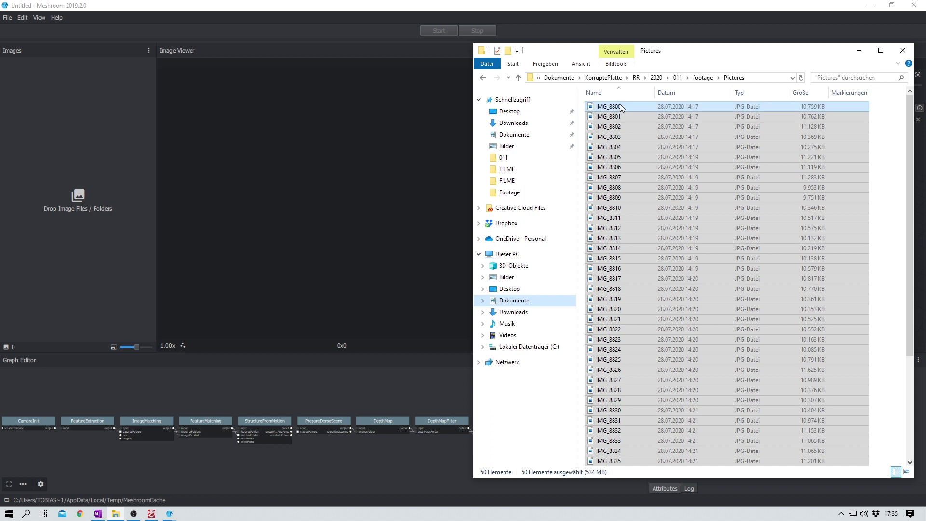
{"action": "left_click_drag", "start_coordinate": [622, 107], "coordinate": [125, 112]}
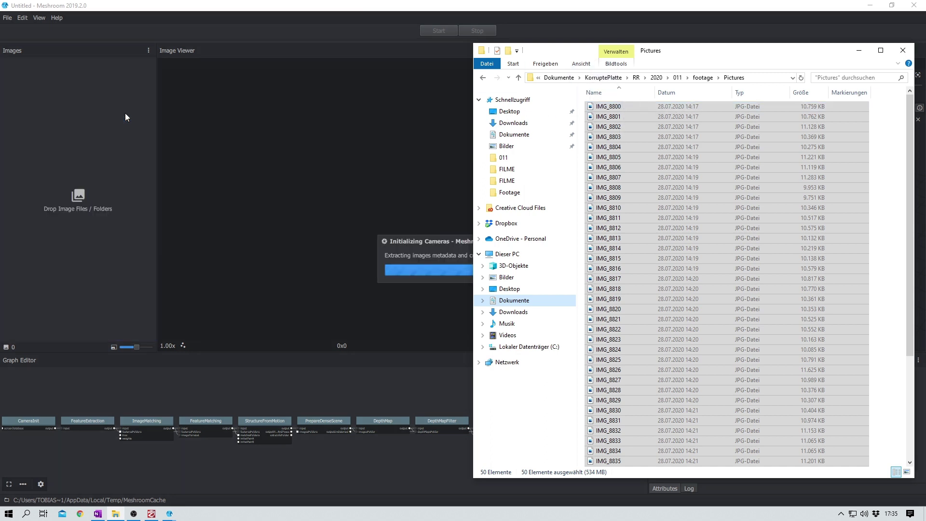
{"action": "left_click", "coordinate": [182, 74]}
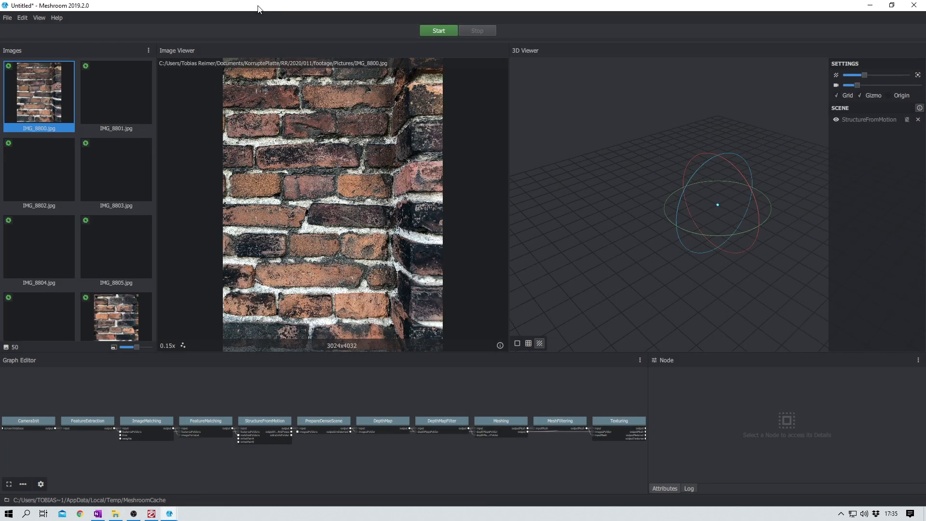
{"action": "left_click", "coordinate": [4, 20]}
Save the project as Meshroom_Test.mg and set Point Size to 0 to hide the point cloud.
{"action": "left_click", "coordinate": [11, 57]}
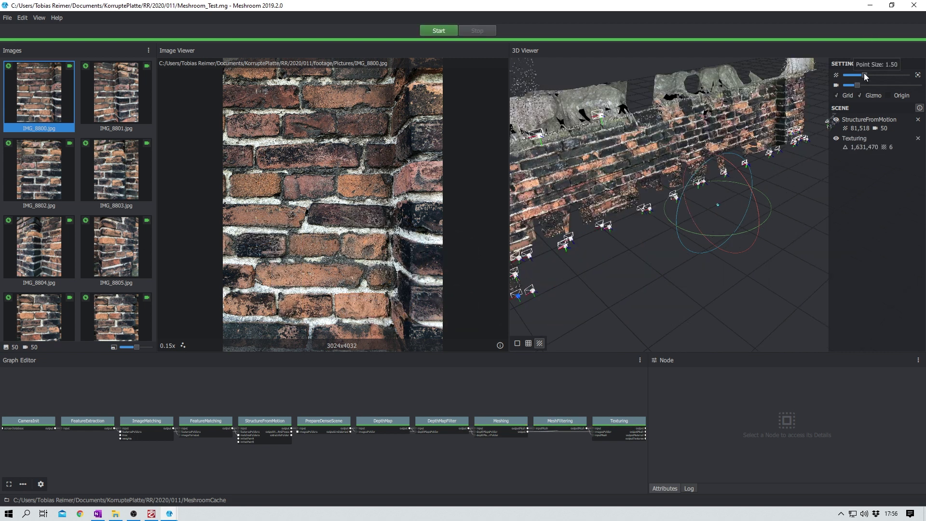
{"action": "left_click_drag", "start_coordinate": [864, 74], "coordinate": [840, 75]}
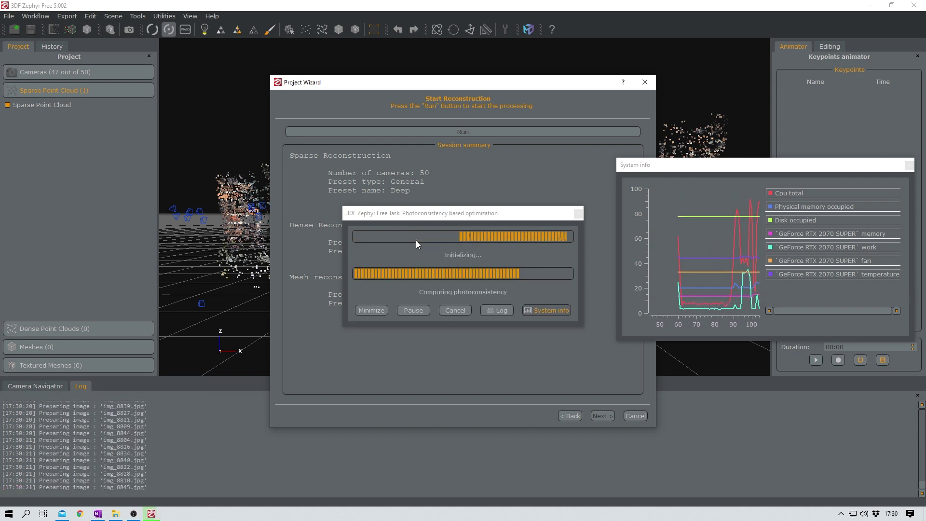
Run Workflow > Textured Mesh Generation through the wizard to start calculating the mesh texture.
{"action": "left_click", "coordinate": [636, 416]}
{"action": "left_click", "coordinate": [35, 16]}
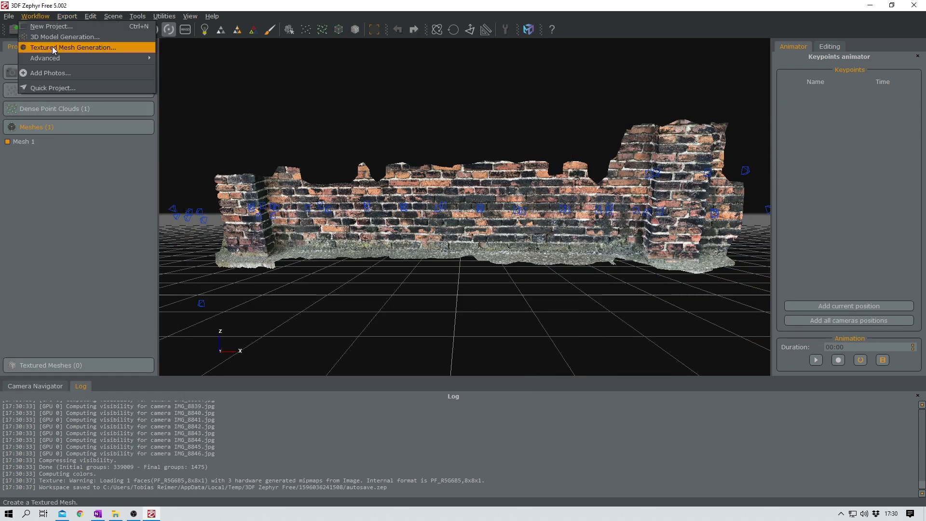
{"action": "left_click", "coordinate": [52, 46]}
{"action": "left_click", "coordinate": [603, 416]}
{"action": "left_click", "coordinate": [462, 132]}
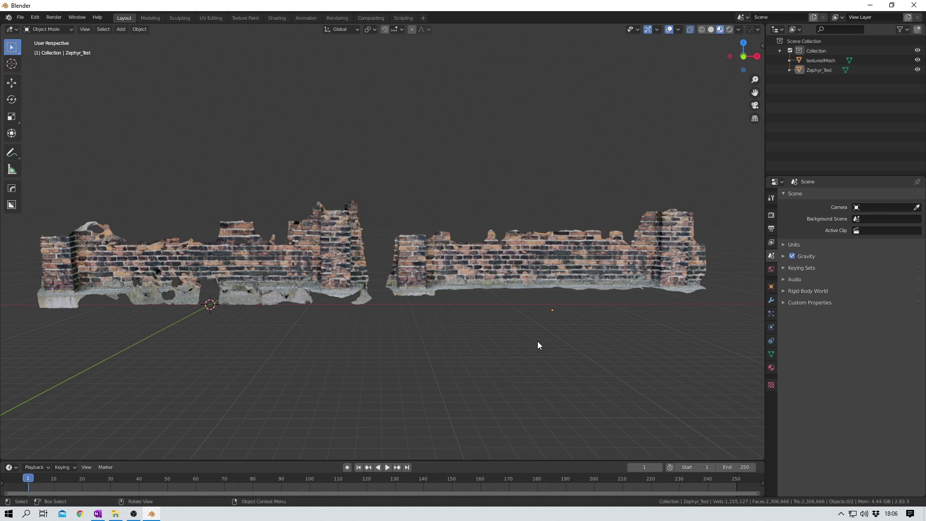
{"action": "left_click", "coordinate": [519, 269]}
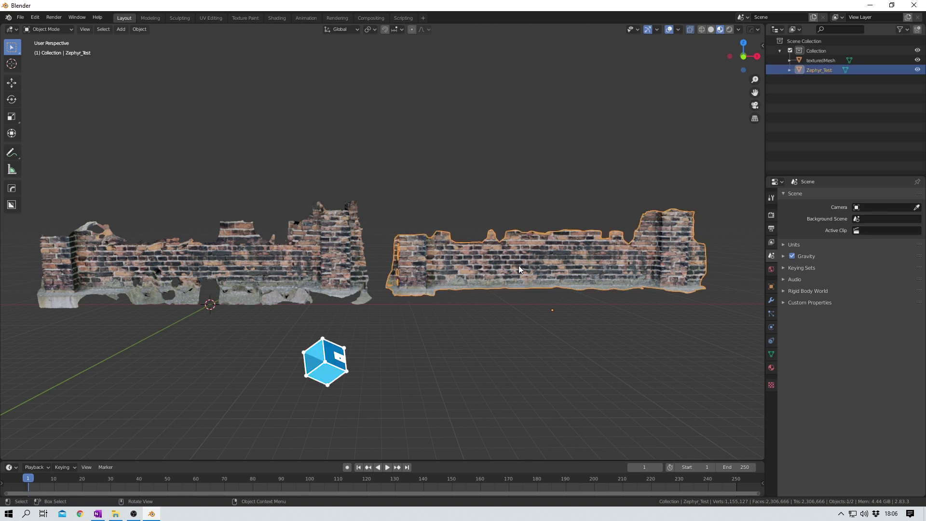
{"action": "left_click", "coordinate": [256, 270]}
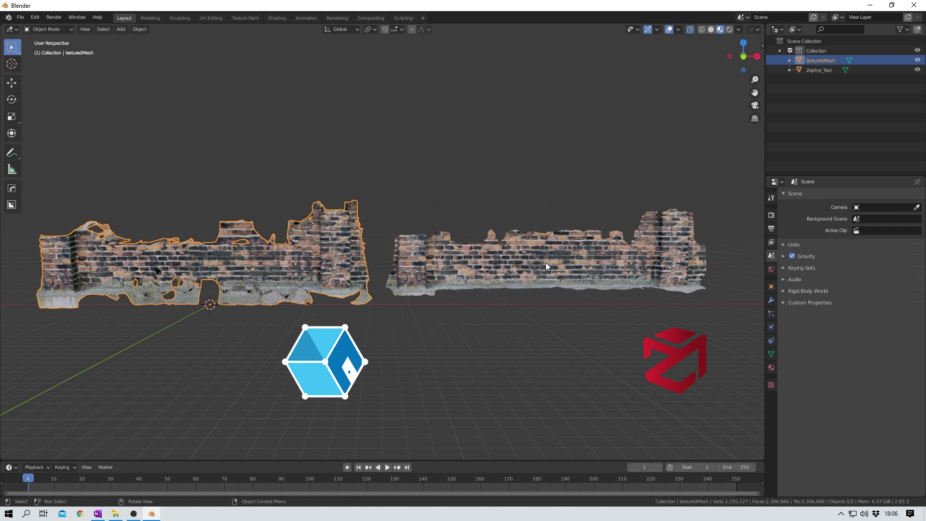
{"action": "mouse_move", "coordinate": [241, 232]}
{"action": "middle_mouse_down"}
{"action": "mouse_move", "coordinate": [235, 337]}
{"action": "mouse_move", "coordinate": [250, 343]}
{"action": "mouse_move", "coordinate": [311, 320]}
{"action": "mouse_move", "coordinate": [354, 240]}
{"action": "mouse_move", "coordinate": [352, 230]}
{"action": "mouse_move", "coordinate": [259, 230]}
{"action": "middle_mouse_up"}
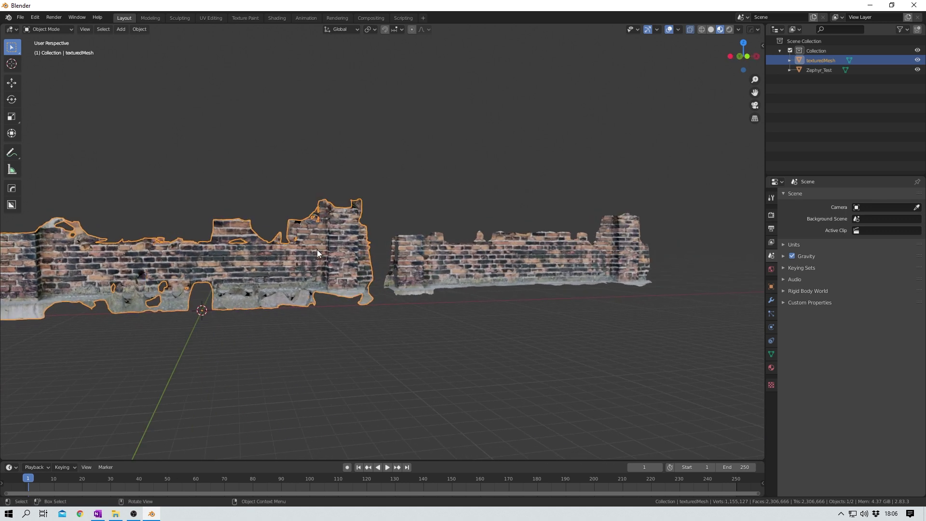
{"action": "scroll", "coordinate": [330, 267], "scroll_direction": "up", "scroll_amount": 1}
{"action": "scroll", "coordinate": [330, 267], "scroll_direction": "up", "scroll_amount": 6}
{"action": "scroll", "coordinate": [351, 282], "scroll_direction": "up", "scroll_amount": 4}
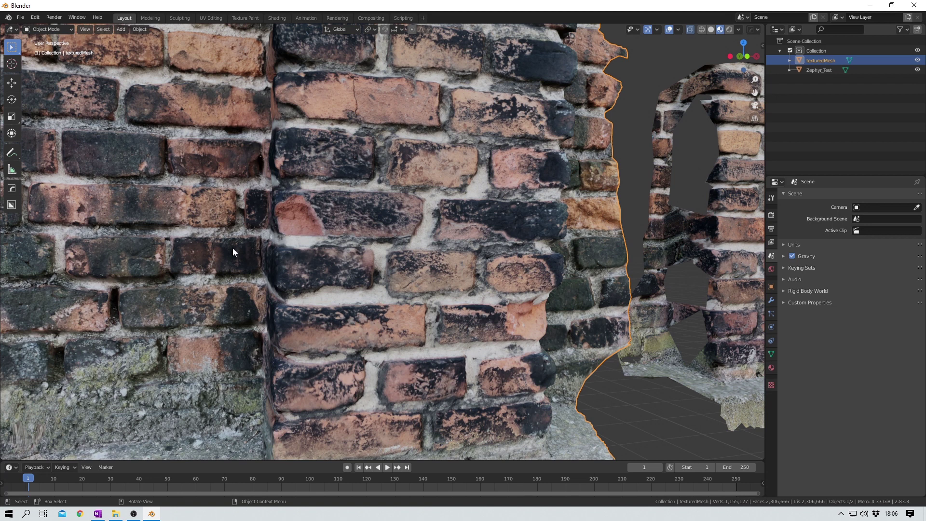
{"action": "middle_click_drag", "start_coordinate": [245, 246], "coordinate": [284, 248]}
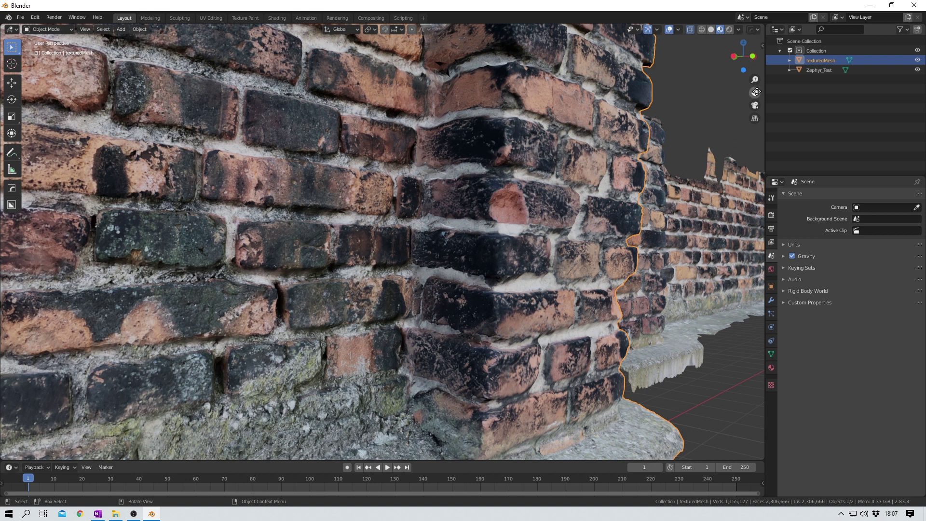
{"action": "left_click_drag", "start_coordinate": [755, 93], "coordinate": [434, 101]}
{"action": "left_click_drag", "start_coordinate": [756, 79], "coordinate": [420, 357]}
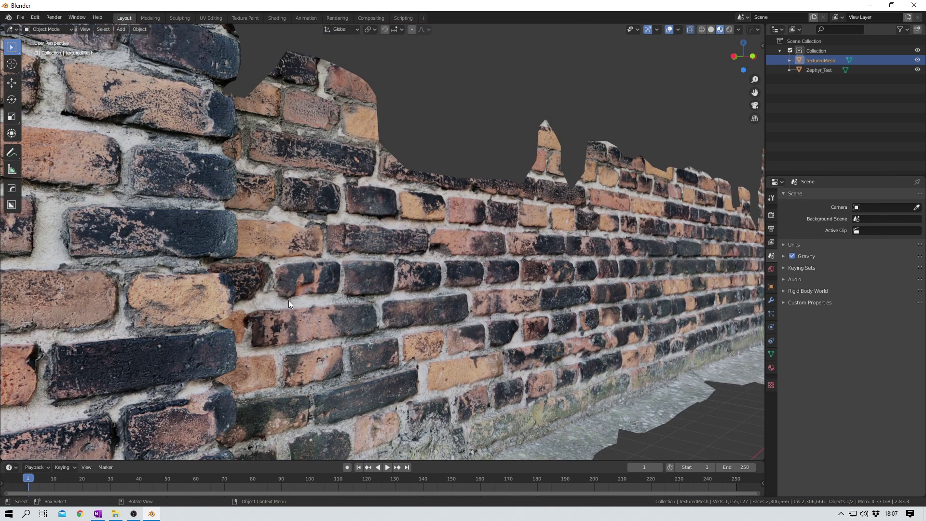
{"action": "scroll", "coordinate": [294, 299], "scroll_direction": "down", "scroll_amount": 3}
{"action": "scroll", "coordinate": [262, 298], "scroll_direction": "up", "scroll_amount": 5}
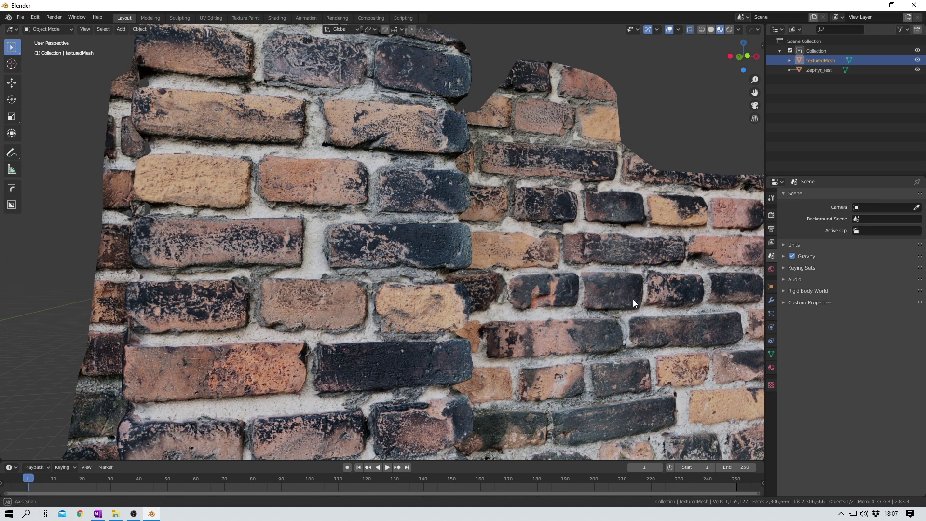
{"action": "middle_click_drag", "start_coordinate": [633, 299], "coordinate": [587, 299]}
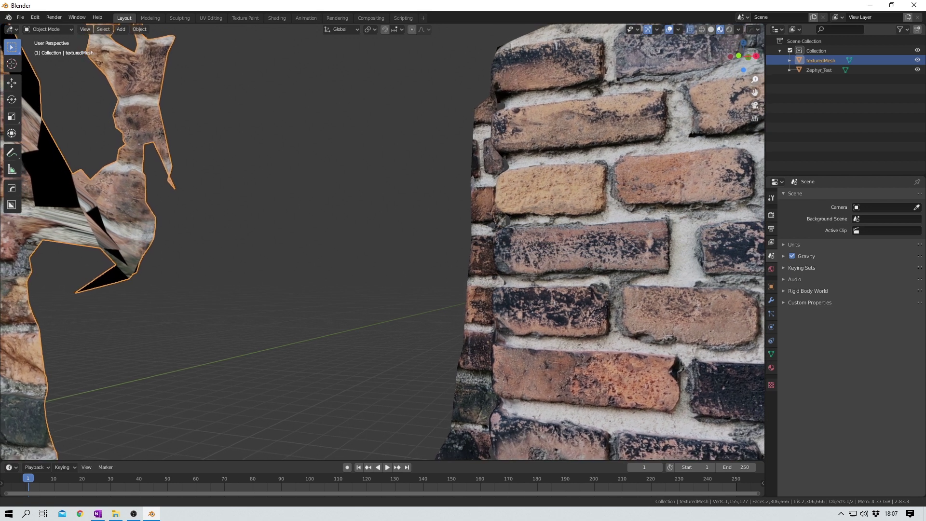
{"action": "left_click_drag", "start_coordinate": [745, 56], "coordinate": [666, 22]}
{"action": "left_click", "coordinate": [688, 315]}
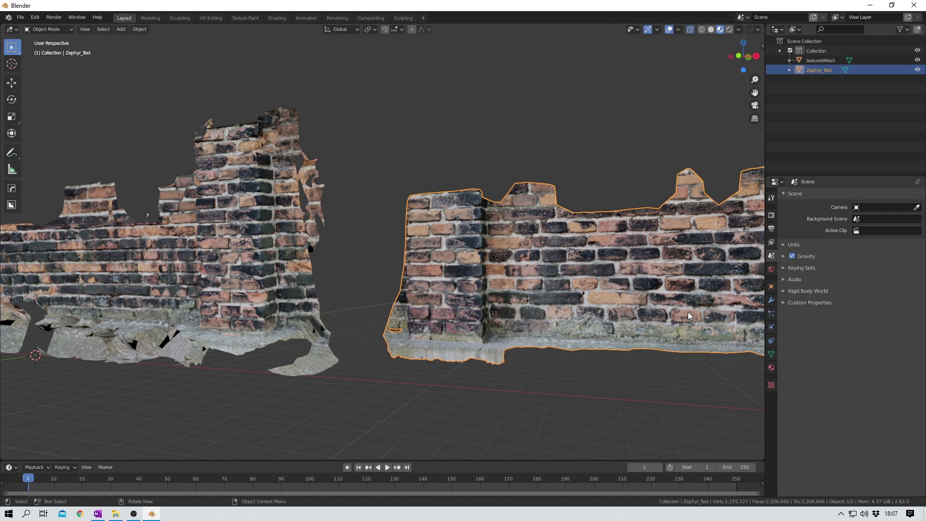
{"action": "key", "text": "g"}
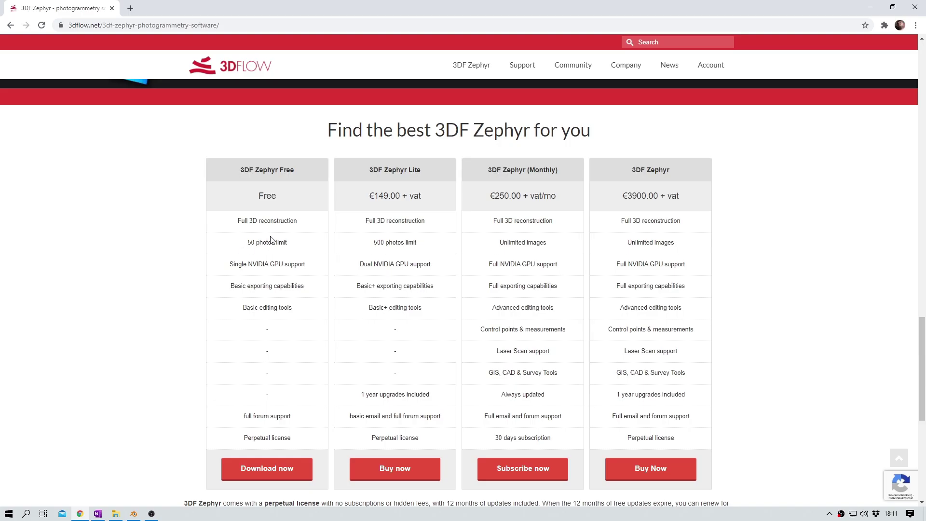
Highlight the €149.00 3DF Zephyr Lite price in the edition comparison.
{"action": "mouse_move", "coordinate": [283, 245]}
{"action": "left_click_drag", "start_coordinate": [369, 196], "coordinate": [400, 195]}
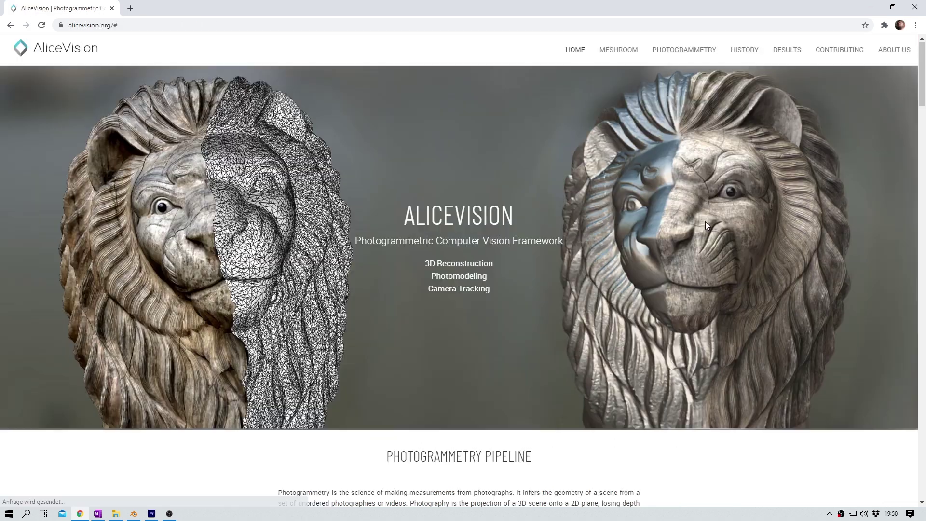
Scroll the alicevision.org homepage down to the Davia Rocks and Wooden Lion result videos.
{"action": "scroll", "coordinate": [705, 223], "scroll_direction": "down", "scroll_amount": 14}
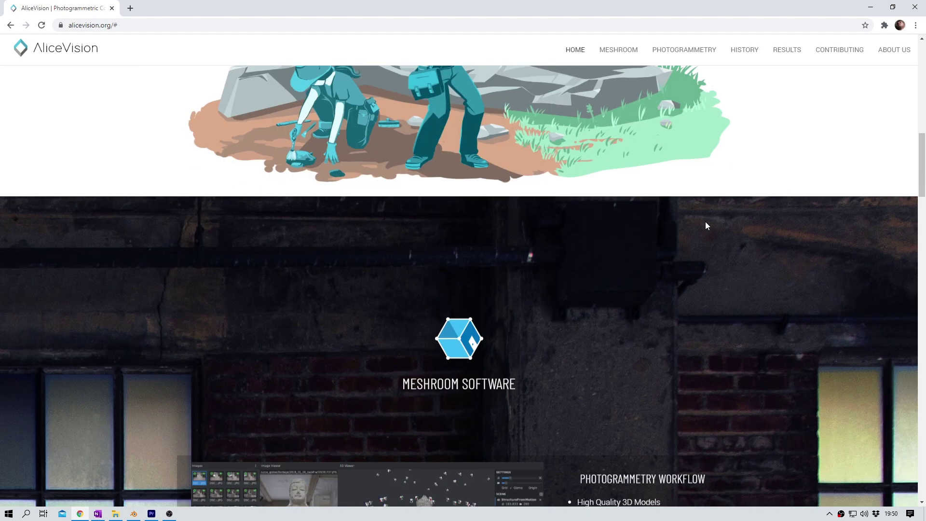
{"action": "scroll", "coordinate": [706, 225], "scroll_direction": "down", "scroll_amount": 14}
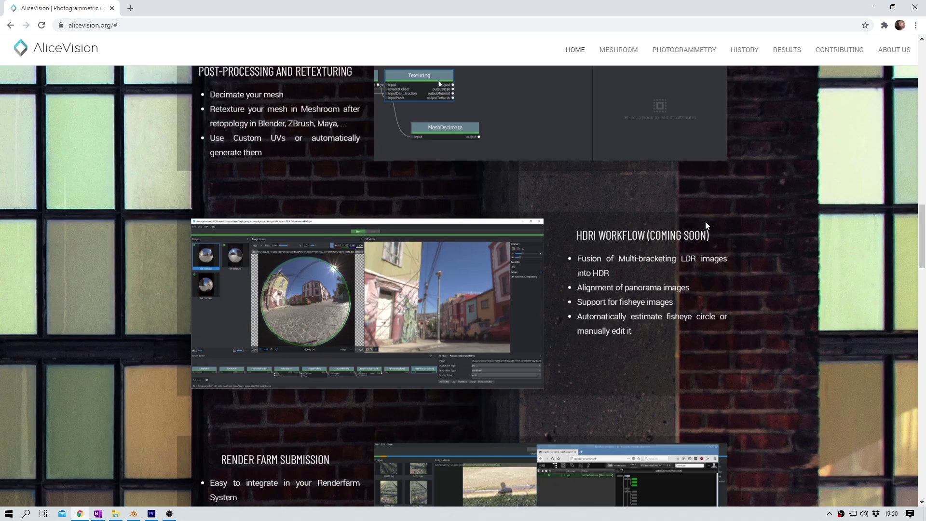
{"action": "scroll", "coordinate": [705, 225], "scroll_direction": "down", "scroll_amount": 11}
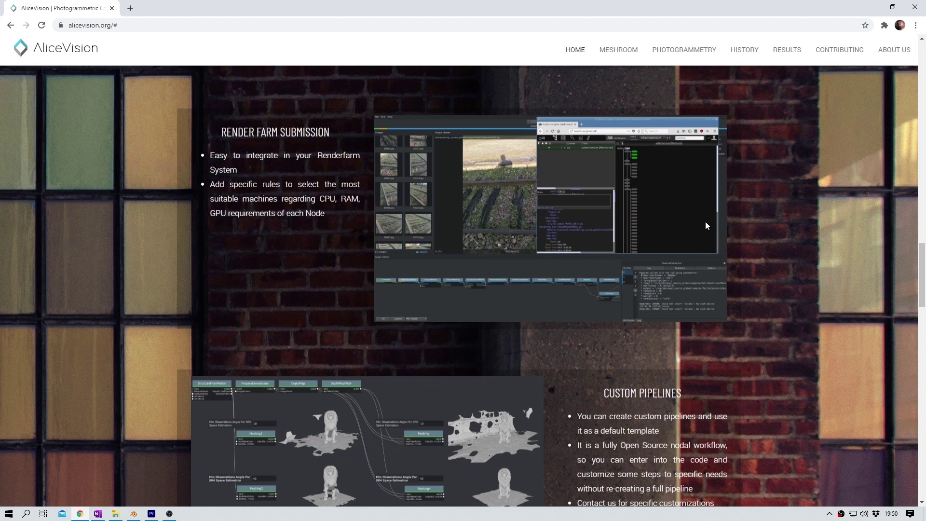
{"action": "scroll", "coordinate": [705, 226], "scroll_direction": "down", "scroll_amount": 5}
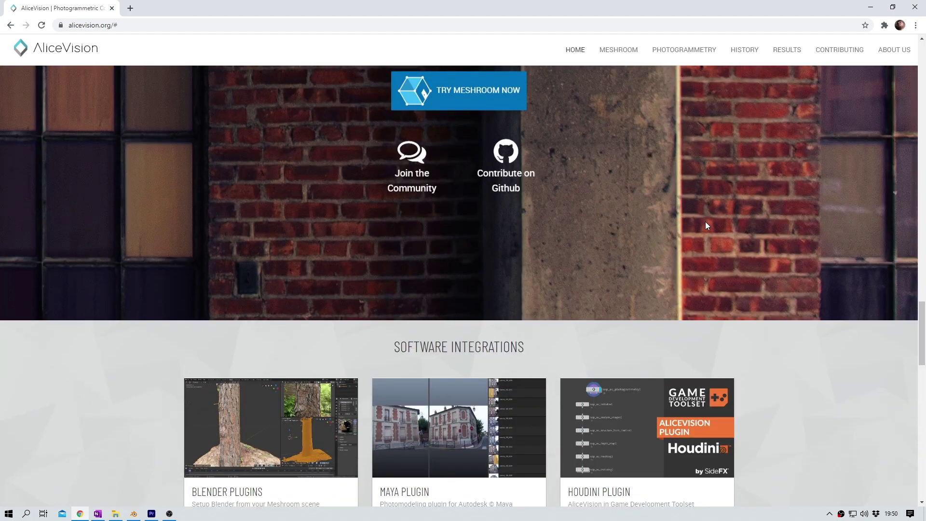
{"action": "scroll", "coordinate": [705, 226], "scroll_direction": "down", "scroll_amount": 9}
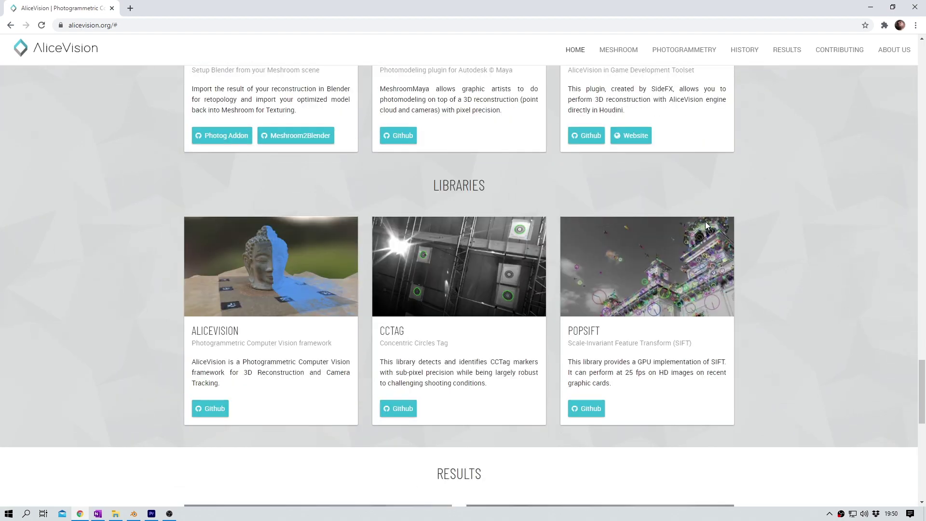
{"action": "scroll", "coordinate": [706, 224], "scroll_direction": "down", "scroll_amount": 6}
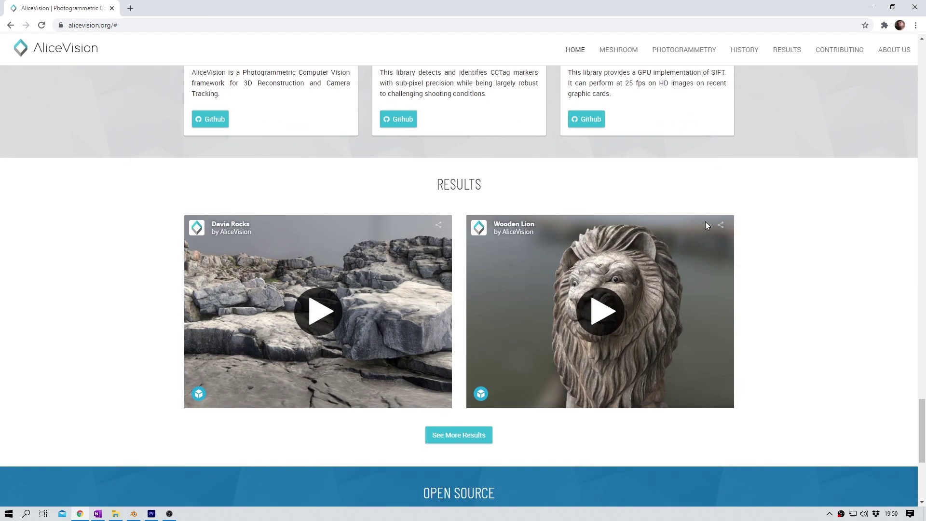